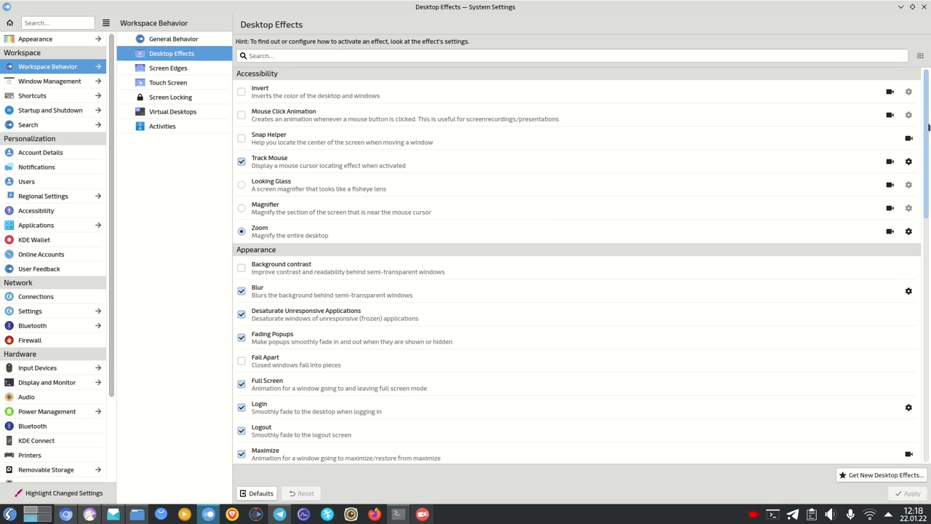
Scroll the Desktop Effects list to Window Management and tick the Overview checkbox
{"action": "left_click_drag", "start_coordinate": [927, 125], "coordinate": [926, 393]}
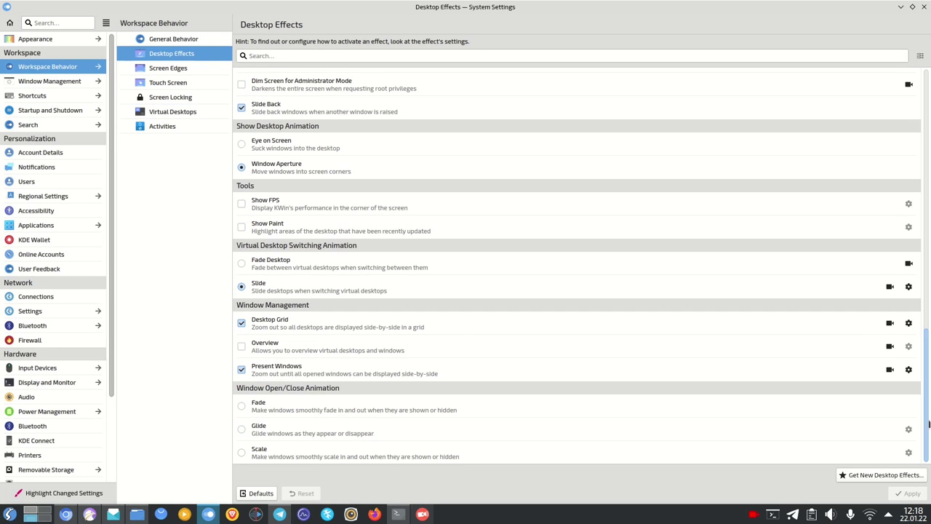
{"action": "left_click", "coordinate": [242, 347]}
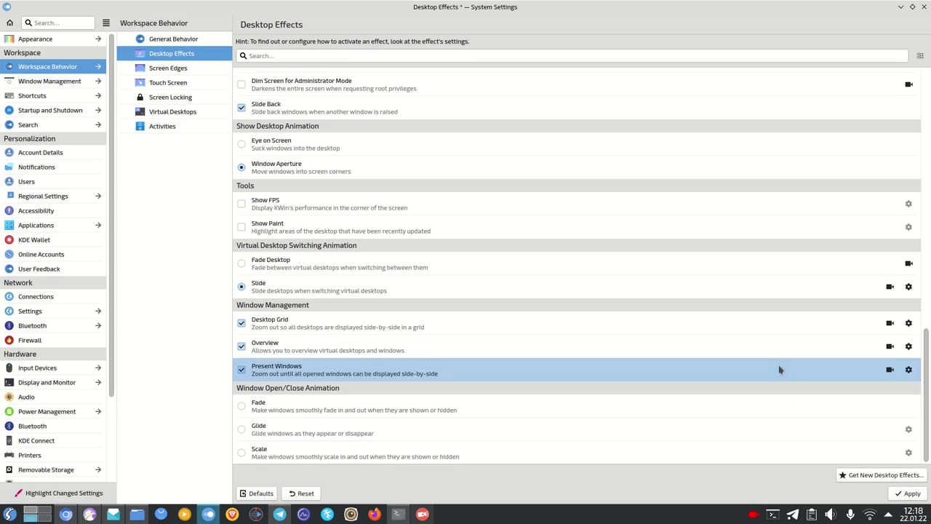
{"action": "left_click", "coordinate": [908, 346]}
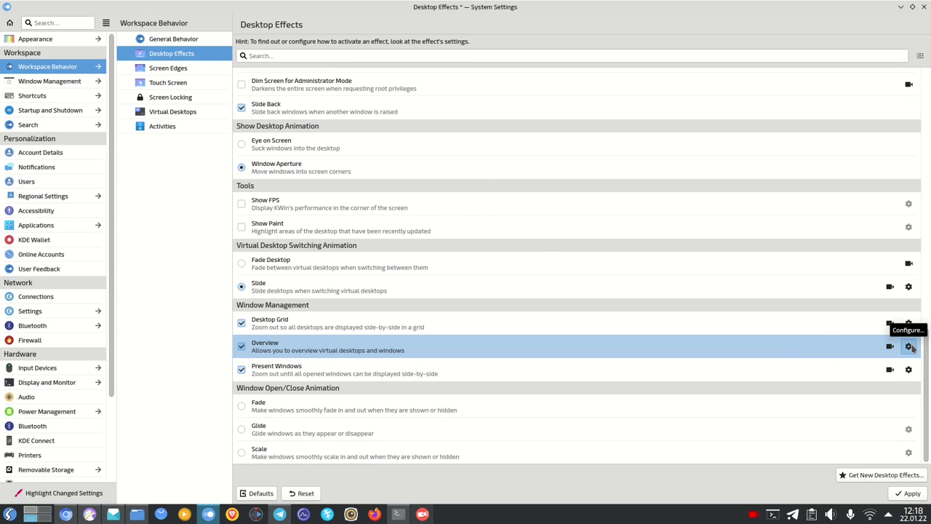
{"action": "left_click_drag", "start_coordinate": [530, 314], "coordinate": [680, 375]}
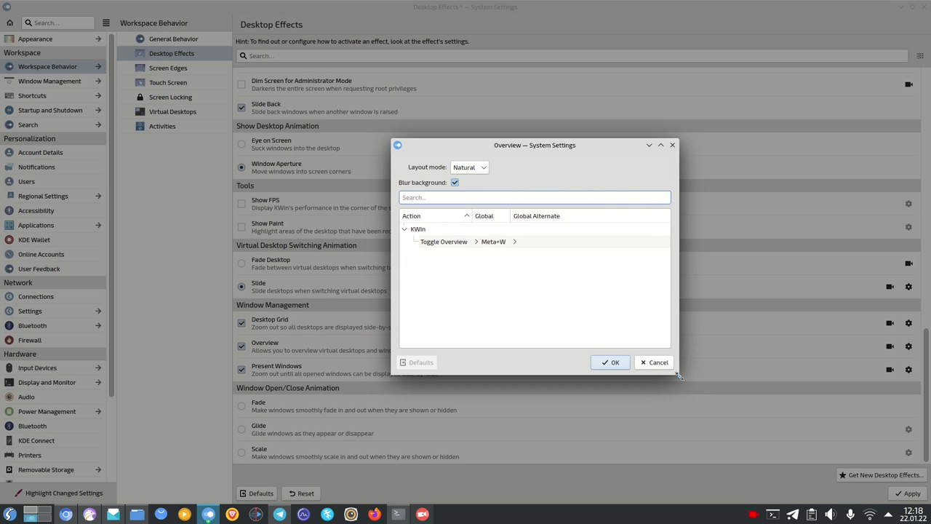
{"action": "left_click_drag", "start_coordinate": [546, 157], "coordinate": [471, 166]}
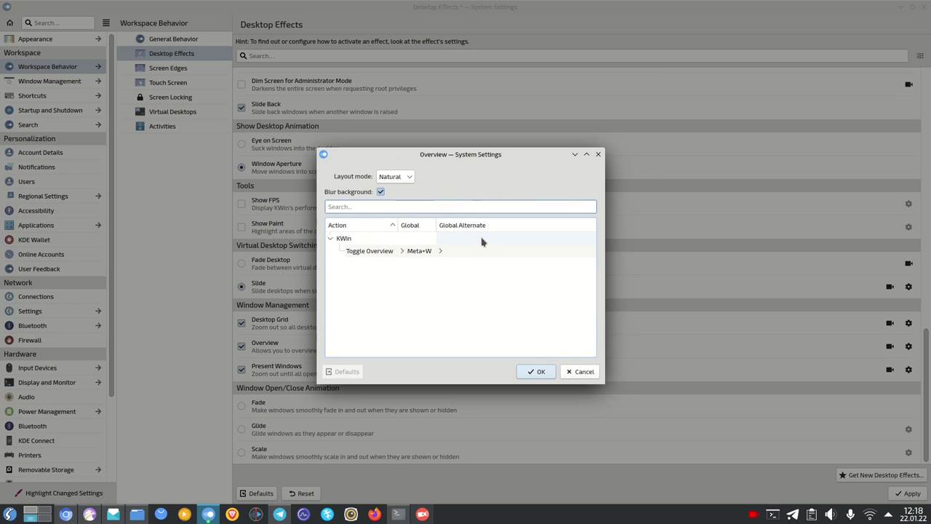
{"action": "left_click", "coordinate": [408, 177]}
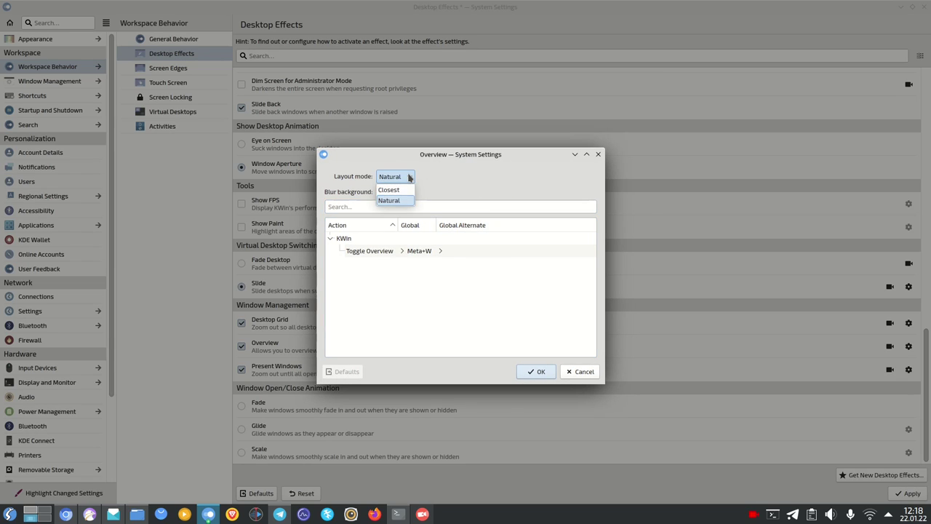
{"action": "left_click", "coordinate": [409, 177]}
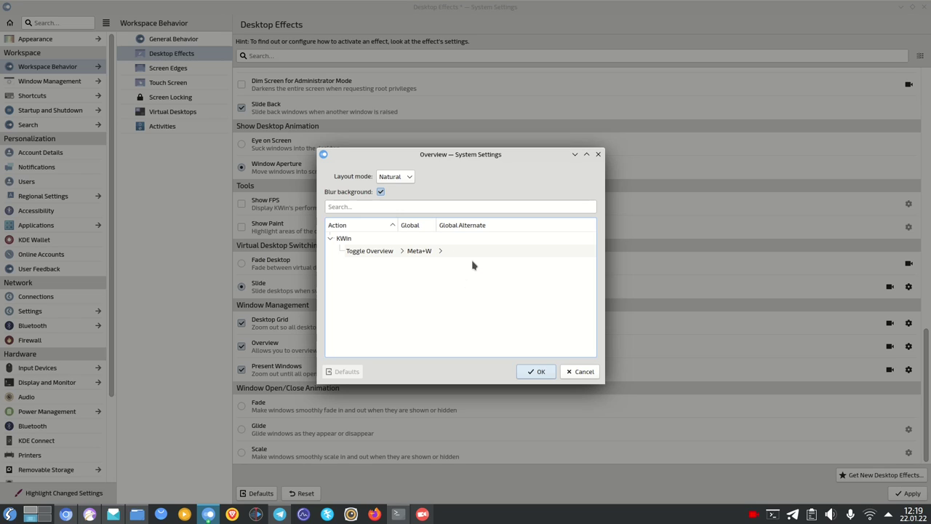
{"action": "left_click", "coordinate": [404, 255]}
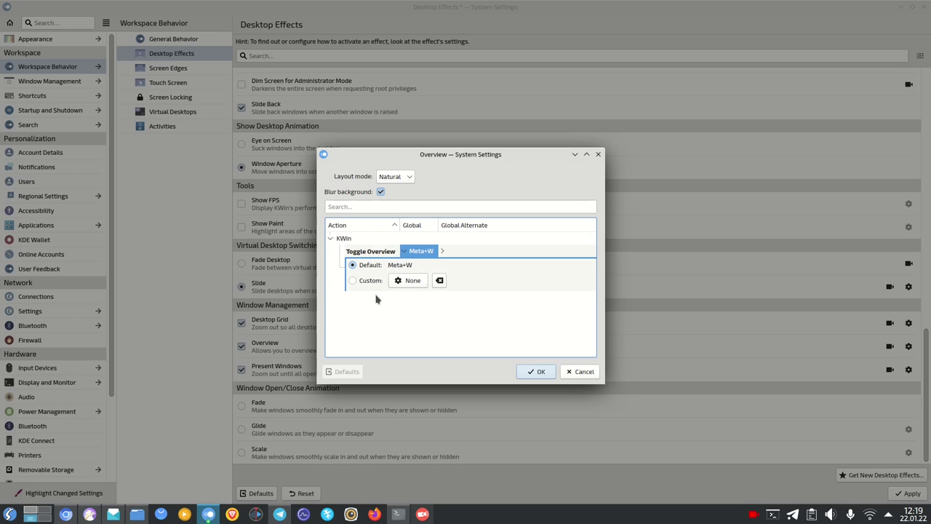
{"action": "left_click", "coordinate": [407, 255]}
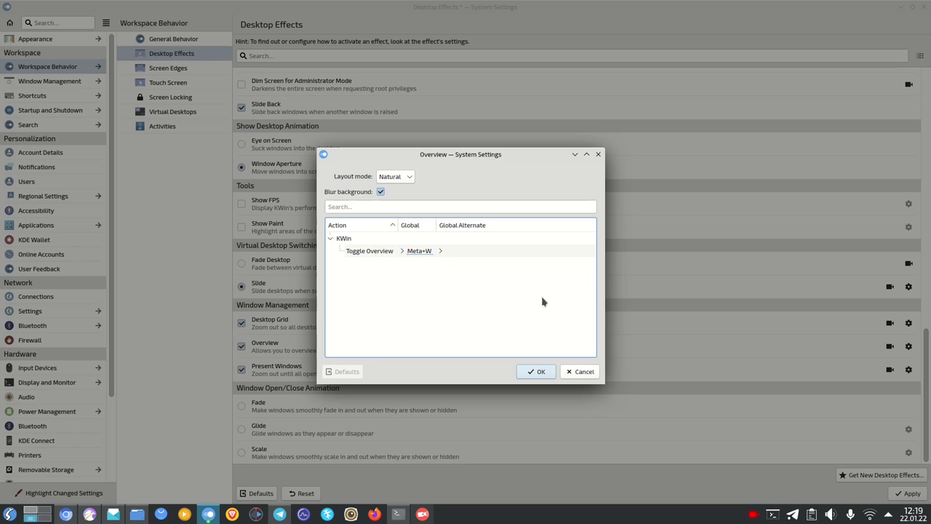
{"action": "left_click", "coordinate": [539, 372]}
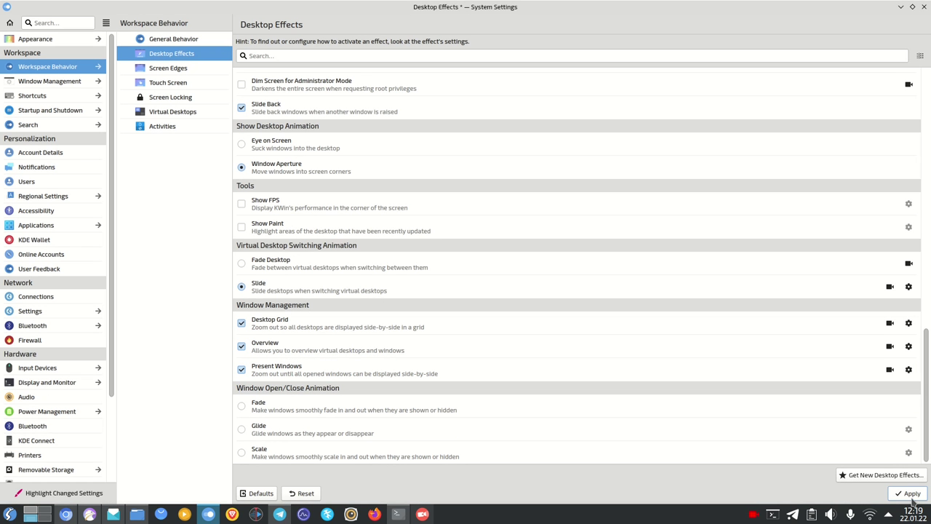
Apply the enabled Overview effect and open the Overview with Meta+W
{"action": "left_click", "coordinate": [912, 498]}
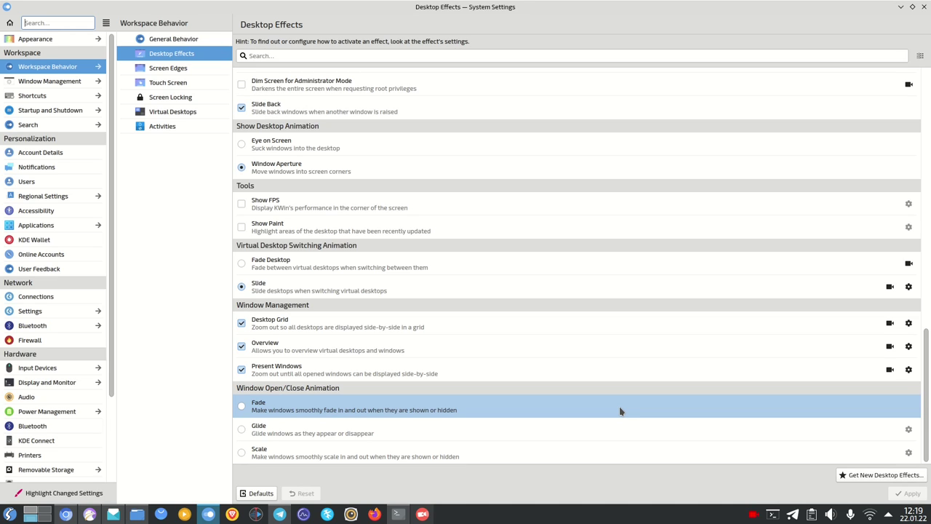
{"action": "key", "text": "super+w"}
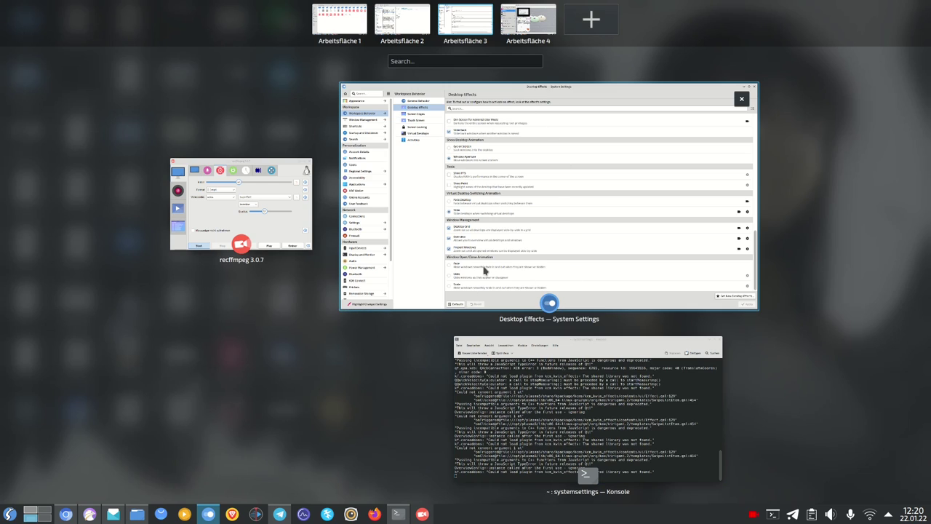
Drag Konsole between desktops, ending on a new Arbeitsfläche 5, then switch to it
{"action": "left_click_drag", "start_coordinate": [509, 383], "coordinate": [352, 31]}
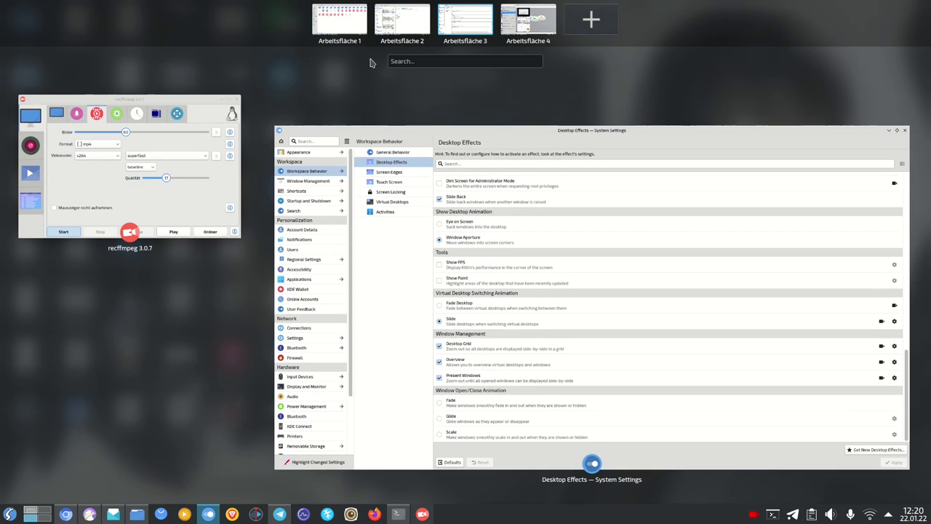
{"action": "left_click", "coordinate": [348, 27]}
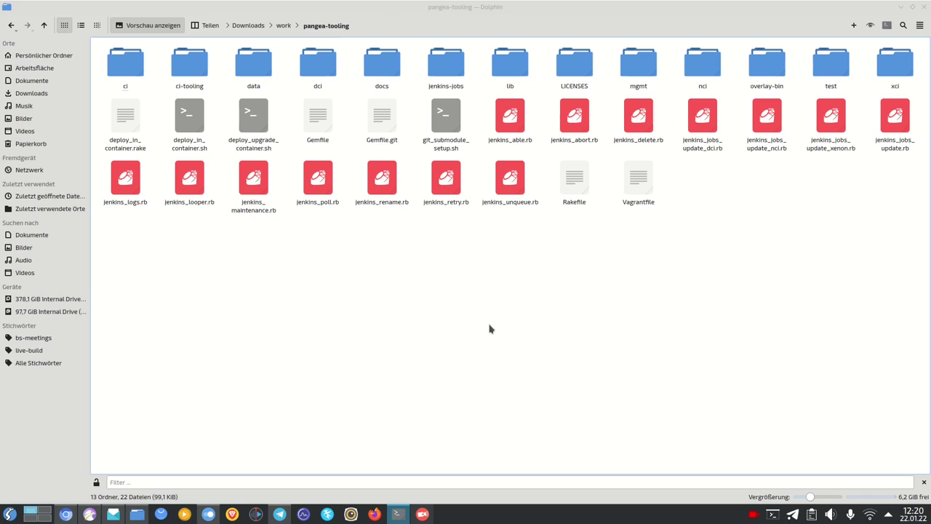
{"action": "key", "text": "super+w"}
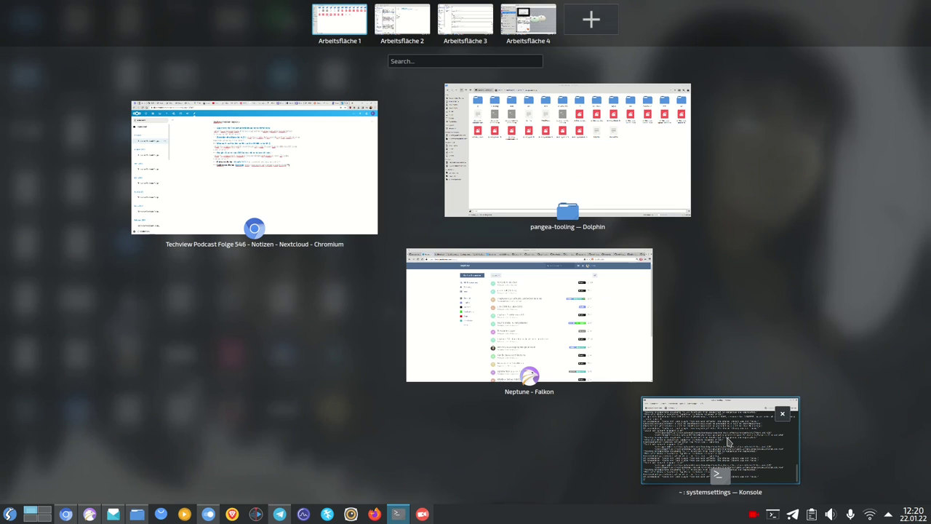
{"action": "left_click_drag", "start_coordinate": [727, 441], "coordinate": [595, 30]}
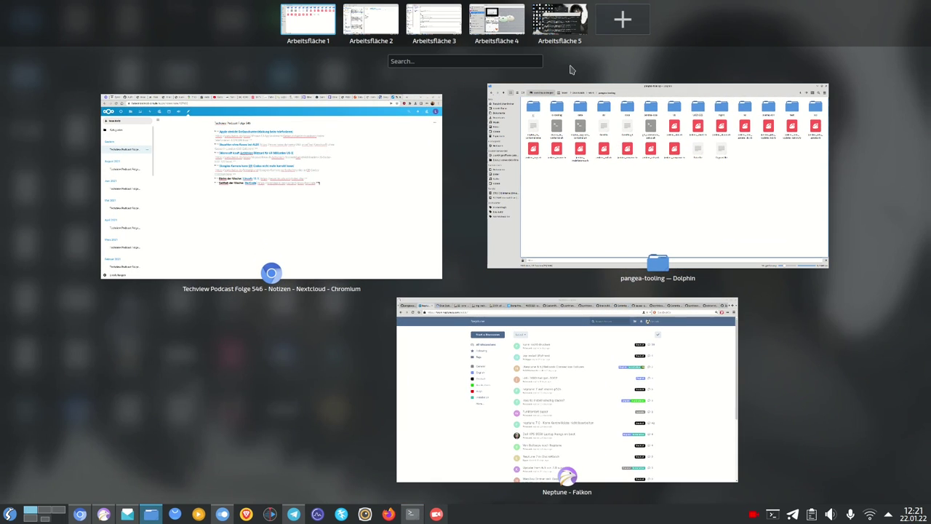
{"action": "left_click", "coordinate": [564, 30]}
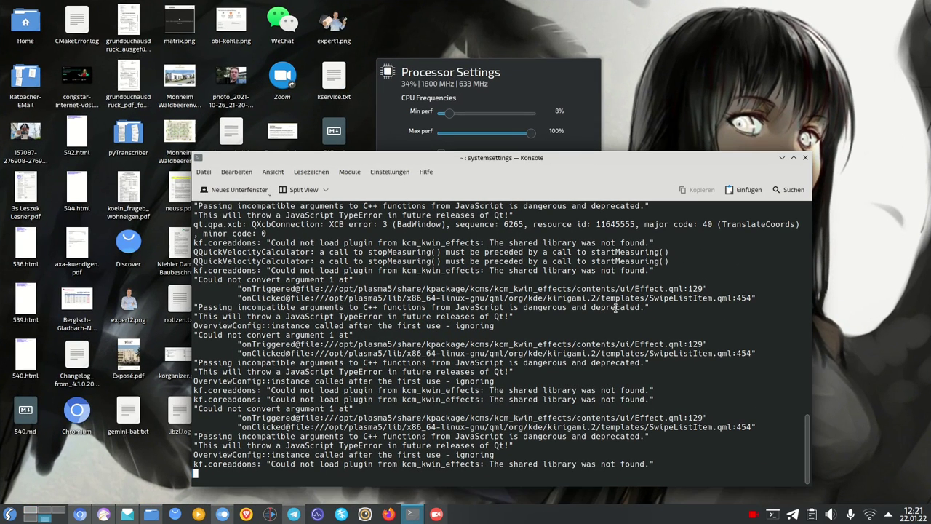
Search the Overview for 'vlc', then 'Manual', and open the folder containing UserManual.pdf
{"action": "key", "text": "super+w"}
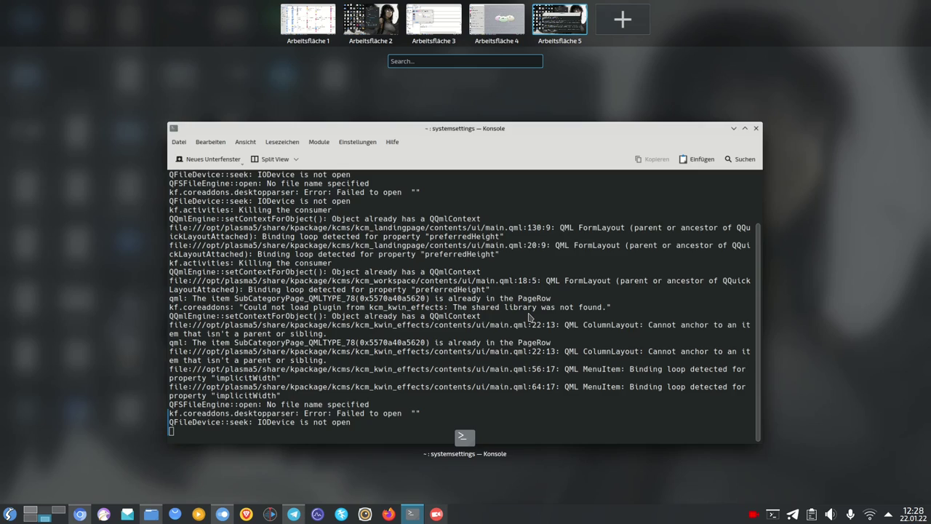
{"action": "type", "text": "vlc"}
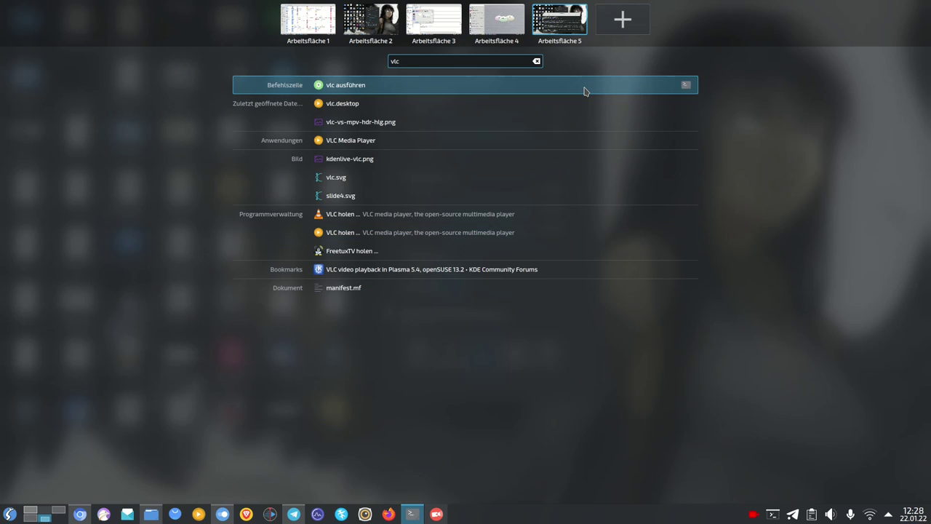
{"action": "double_click", "coordinate": [428, 61]}
{"action": "type", "text": "Manual.pdf"}
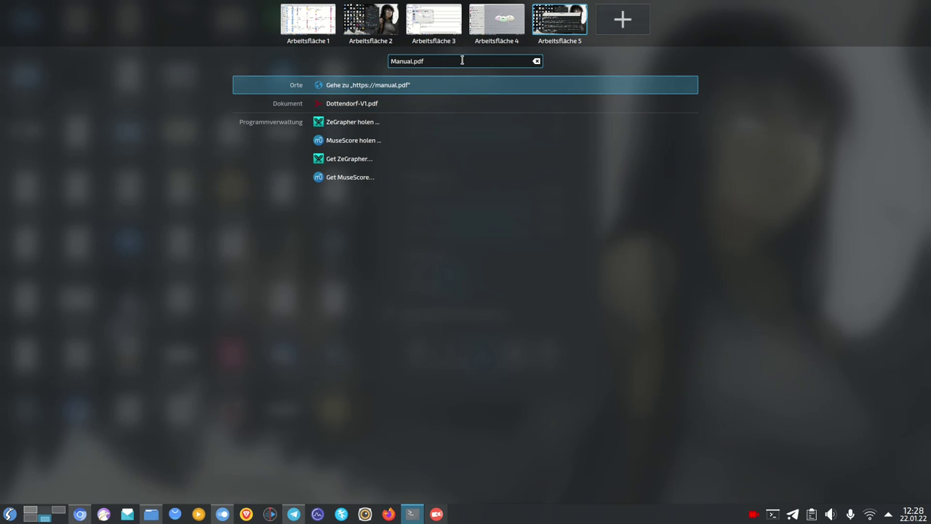
{"action": "double_click", "coordinate": [462, 60]}
{"action": "key", "text": "BackSpace"}
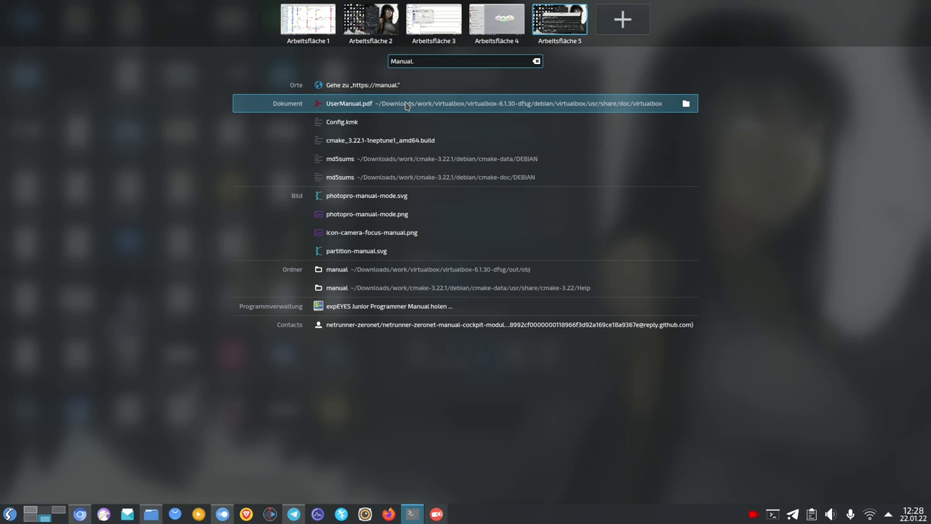
{"action": "left_click", "coordinate": [686, 104]}
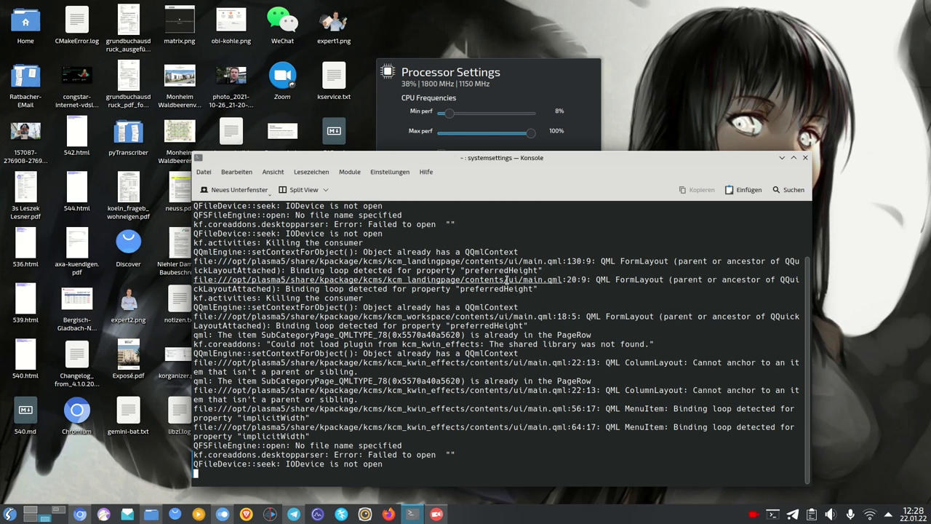
{"action": "key", "text": "super+w"}
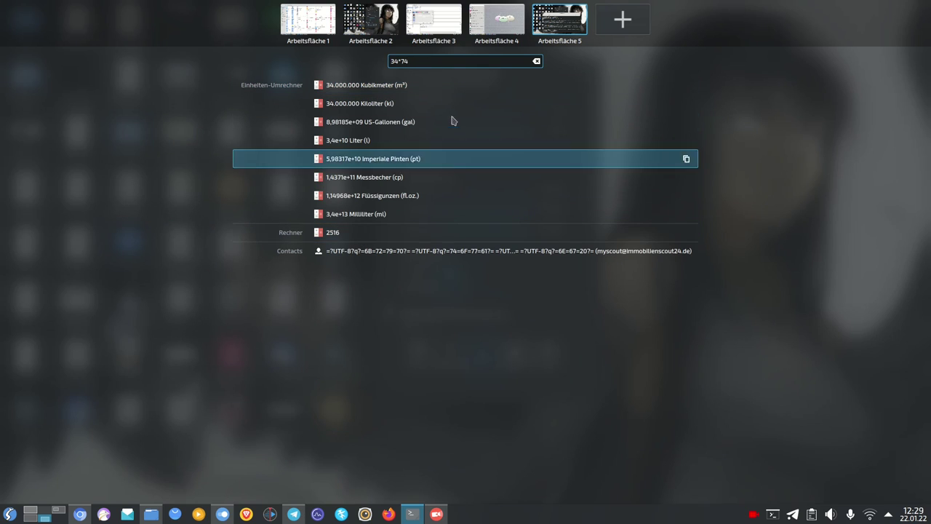
{"action": "double_click", "coordinate": [429, 61]}
{"action": "left_click_drag", "start_coordinate": [429, 61], "coordinate": [374, 64]}
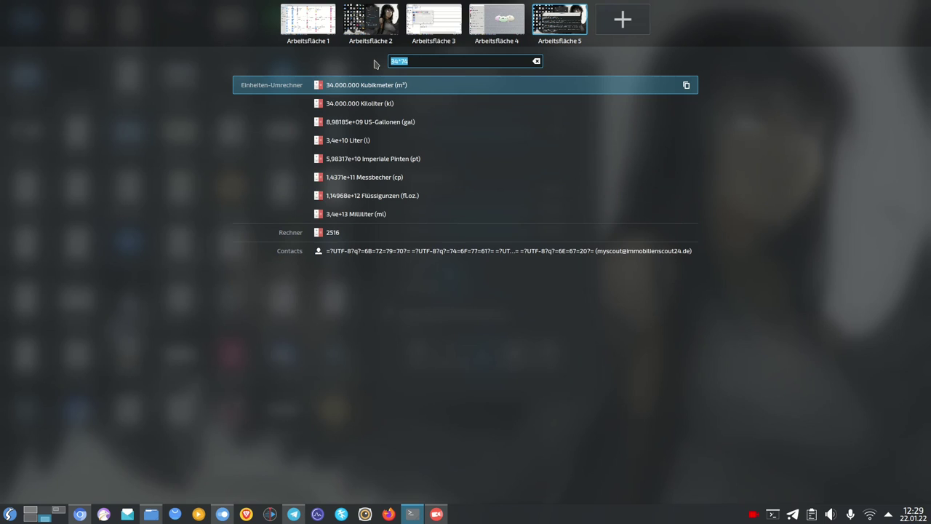
{"action": "type", "text": "800 o"}
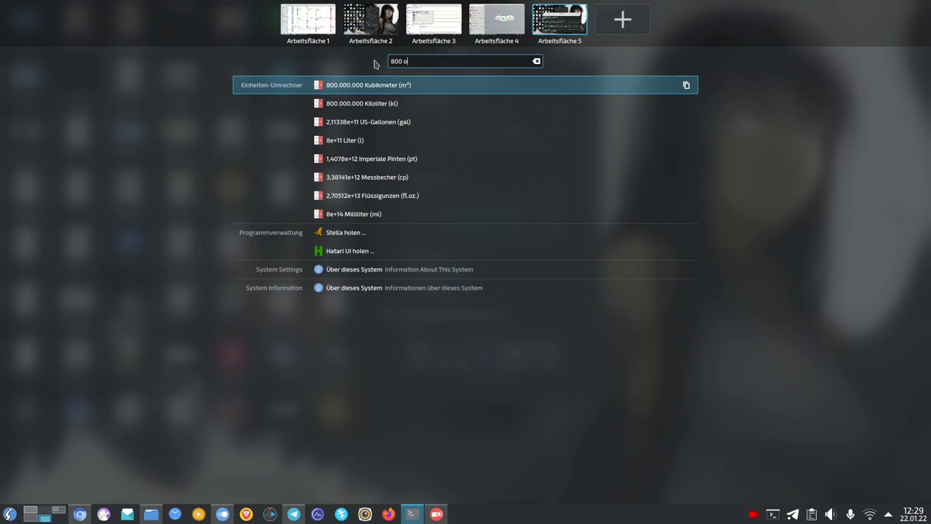
{"action": "type", "text": "z in kg"}
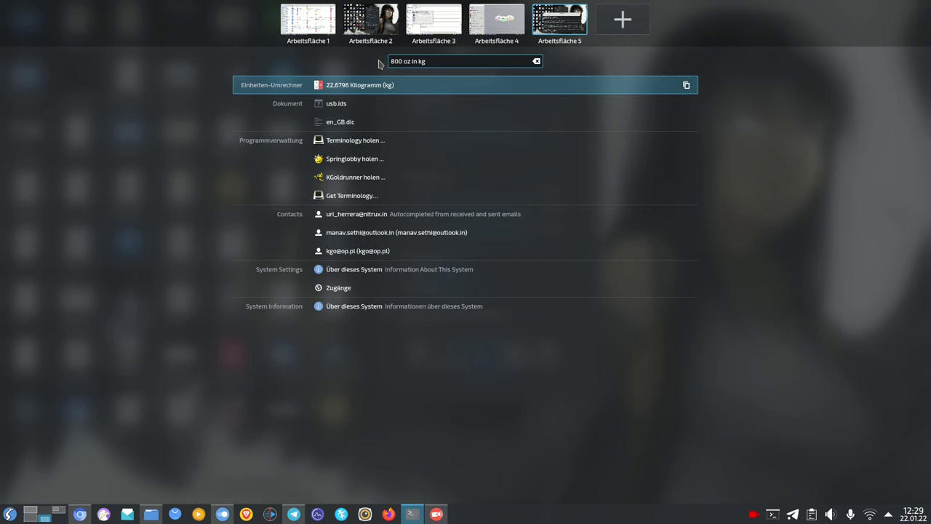
{"action": "key", "text": "ctrl+shift+Left"}
{"action": "key", "text": "ctrl+shift+Left"}
{"action": "key", "text": "ctrl+shift+Left"}
{"action": "key", "text": "ctrl+shift+Left"}
{"action": "key", "text": "ctrl+shift+Right"}
{"action": "key", "text": "ctrl+shift+Right"}
{"action": "key", "text": "ctrl+shift+Right"}
{"action": "key", "text": "ctrl+shift+Right"}
{"action": "left_click_drag", "start_coordinate": [418, 61], "coordinate": [375, 67]}
{"action": "key", "text": "BackSpace"}
{"action": "key", "text": "BackSpace"}
{"action": "key", "text": "BackSpace"}
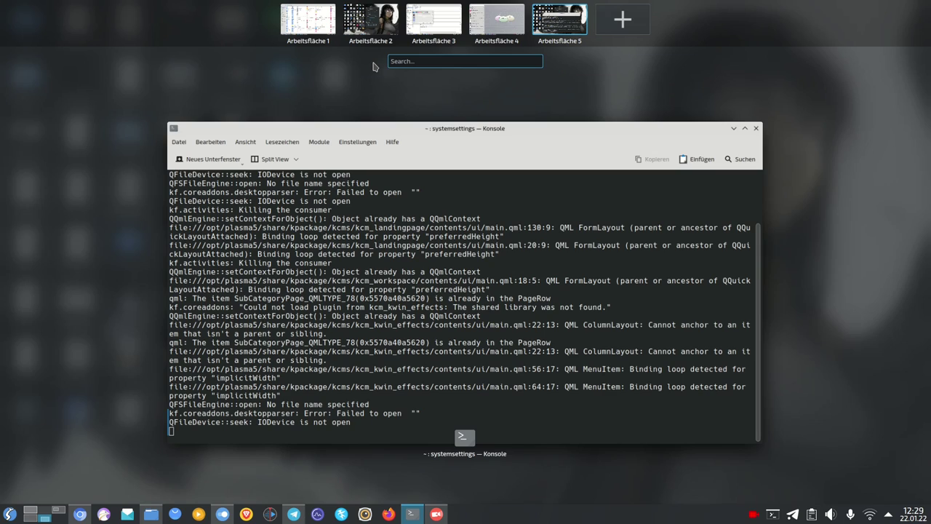
{"action": "type", "text": "999"}
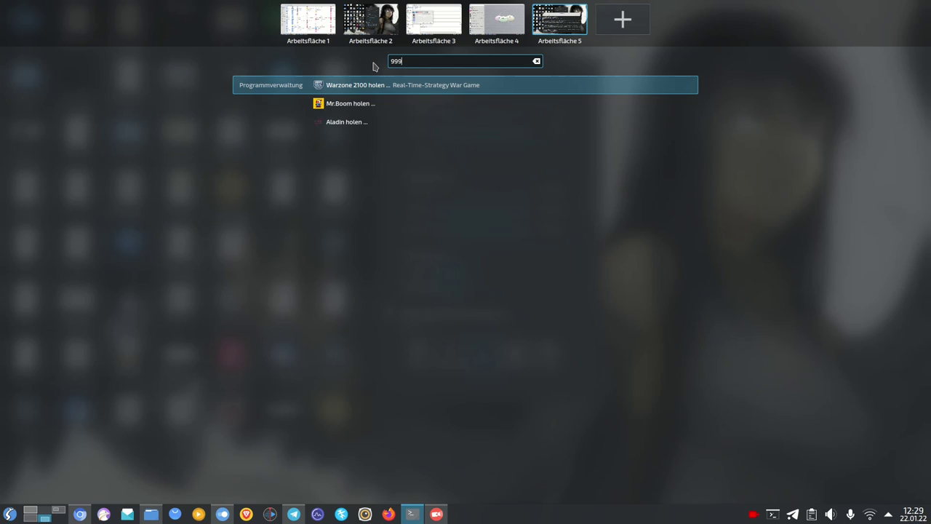
{"action": "type", "text": "9 rmb l"}
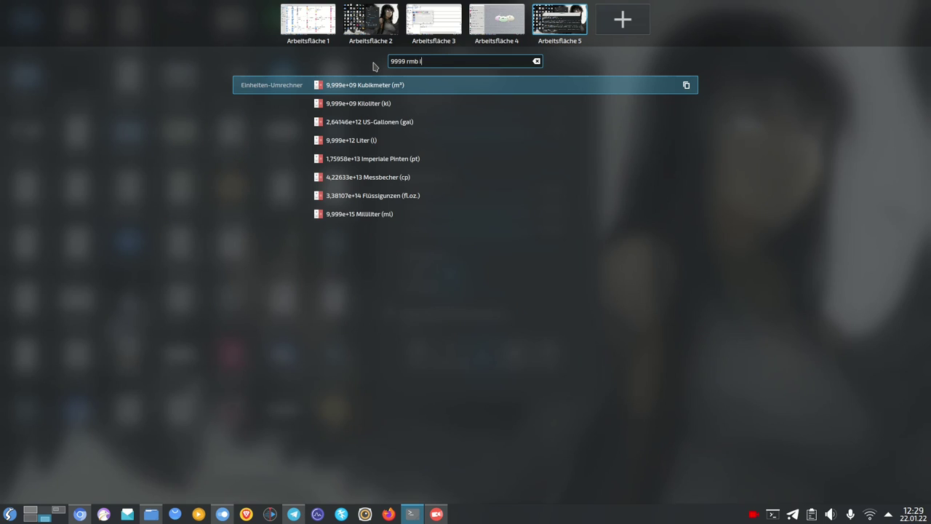
{"action": "key", "text": "BackSpace"}
{"action": "type", "text": "in eur"}
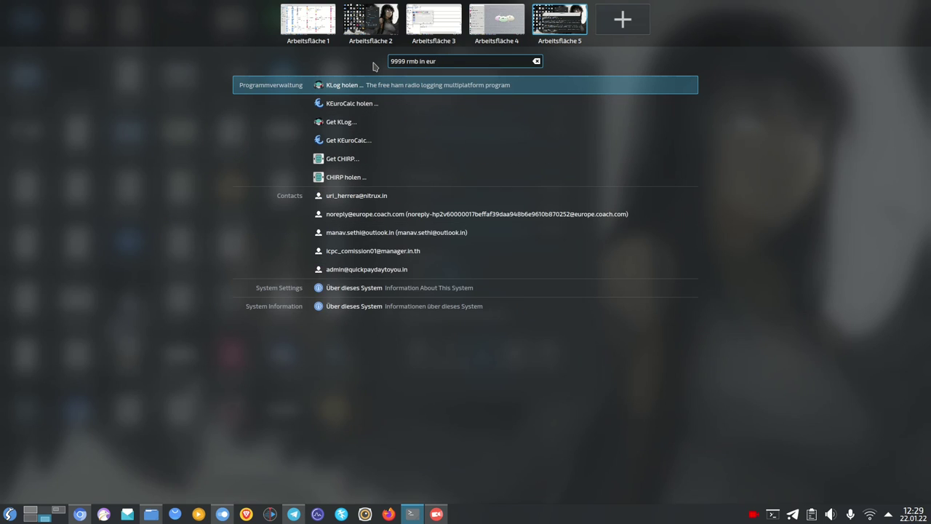
{"action": "double_click", "coordinate": [412, 61]}
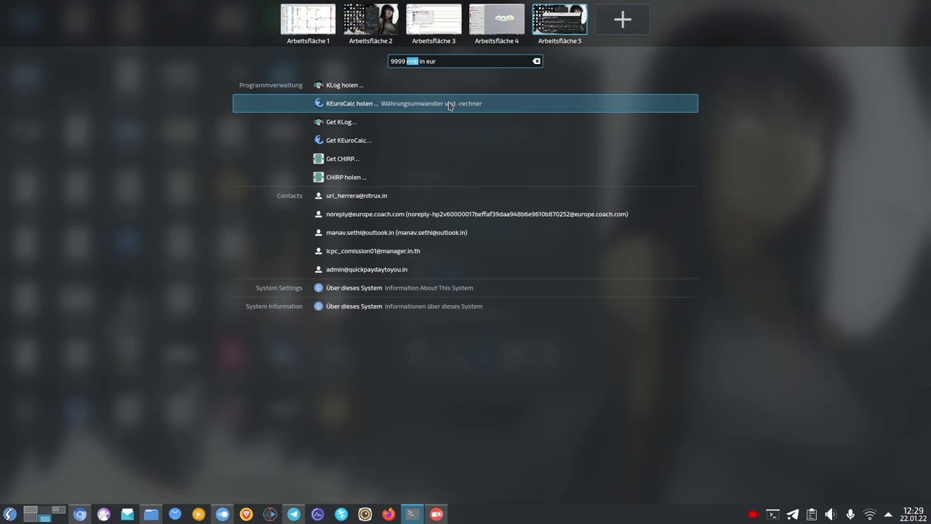
{"action": "type", "text": "yuan"}
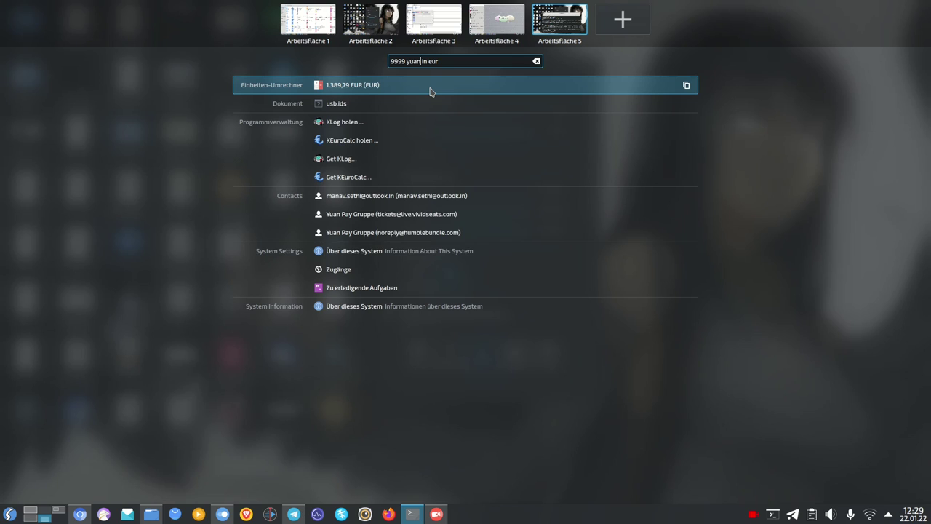
{"action": "triple_click", "coordinate": [456, 61]}
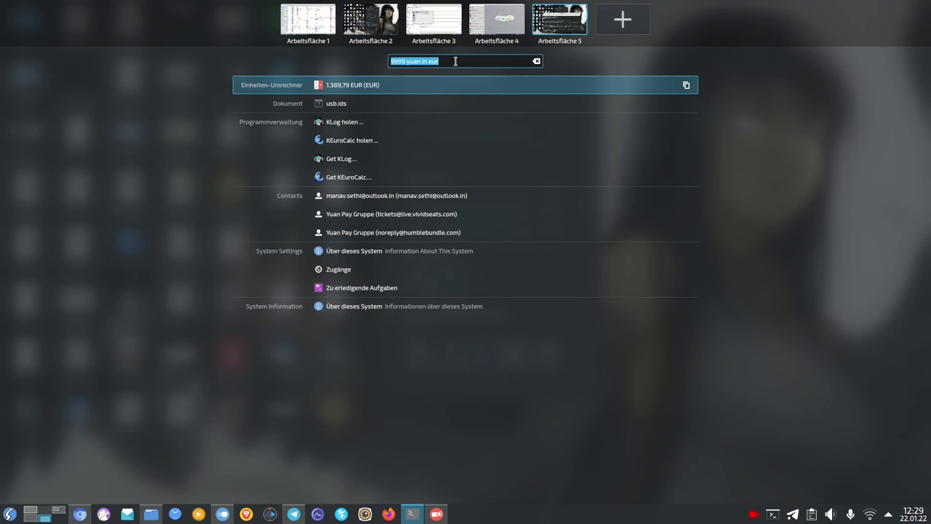
{"action": "left_click", "coordinate": [537, 63]}
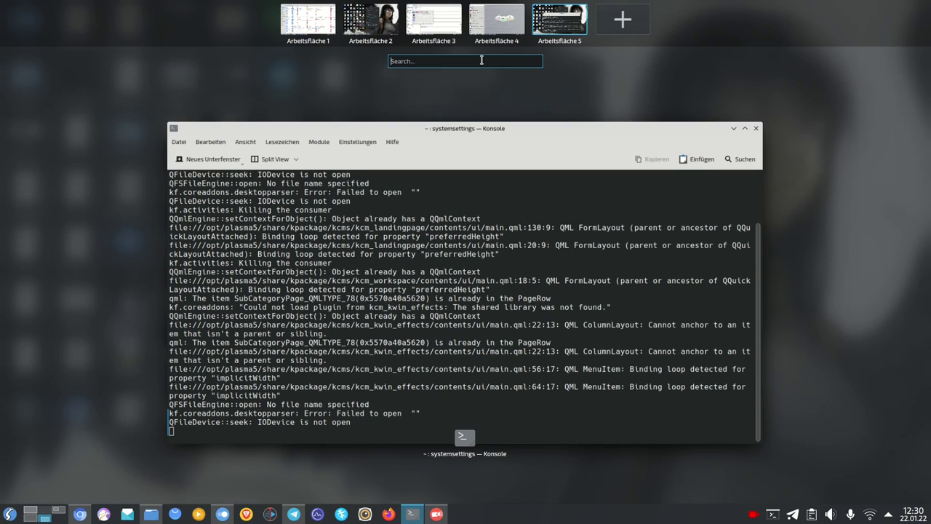
Search 'konsole', switch to Arbeitsfläche 3, then filter Present Windows by 'dol' and dismiss it
{"action": "type", "text": "konsole"}
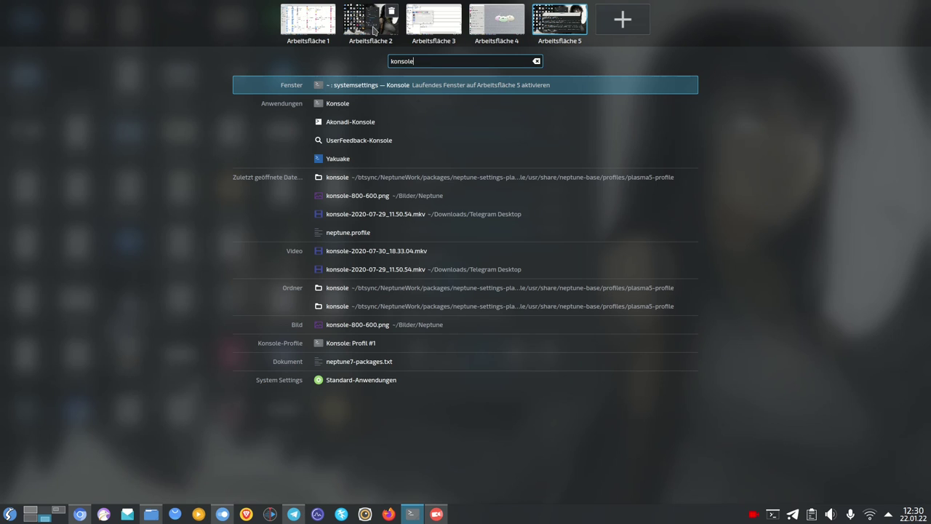
{"action": "left_click", "coordinate": [433, 29]}
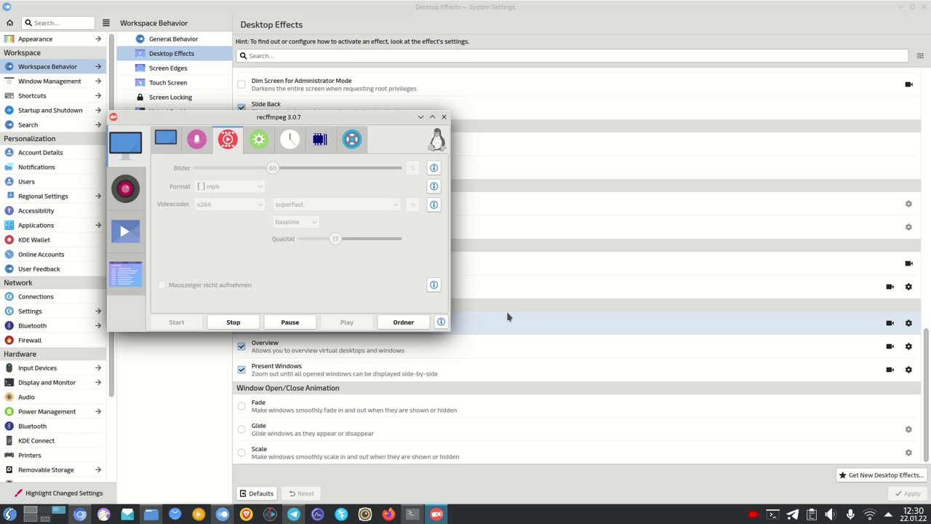
{"action": "key", "text": "ctrl+F10"}
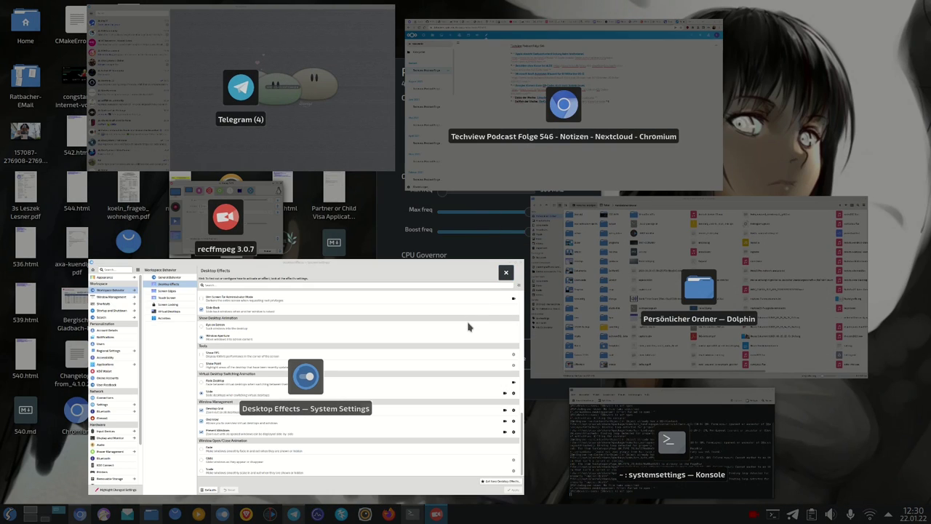
{"action": "type", "text": "dol"}
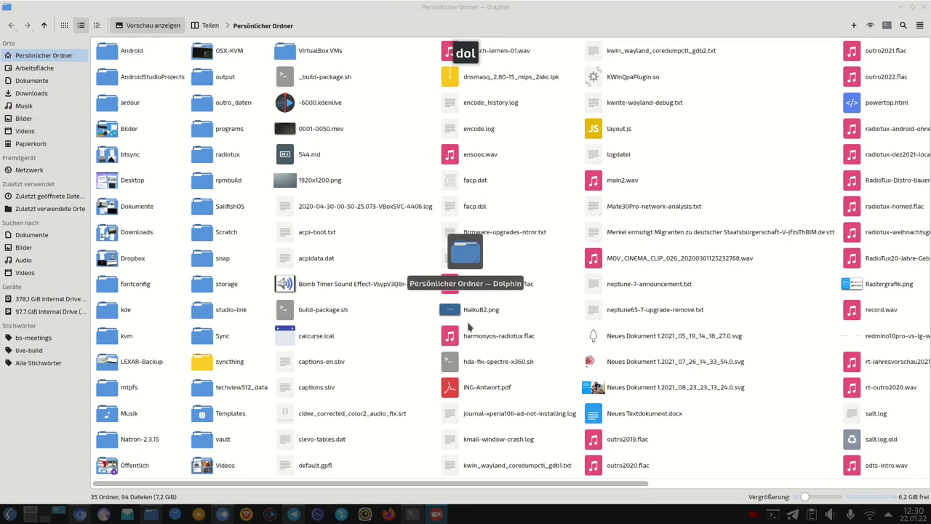
{"action": "key", "text": "Escape"}
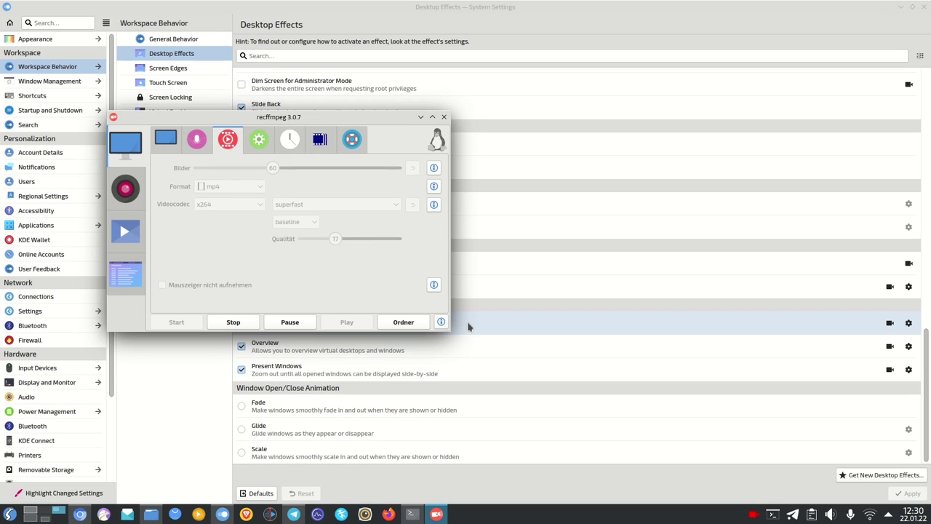
{"action": "key", "text": "super+w"}
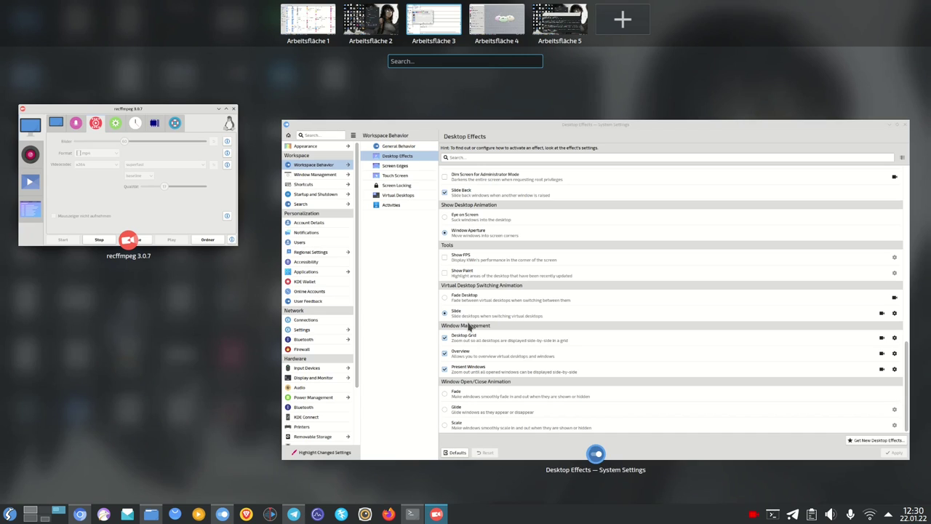
{"action": "type", "text": "dolph"}
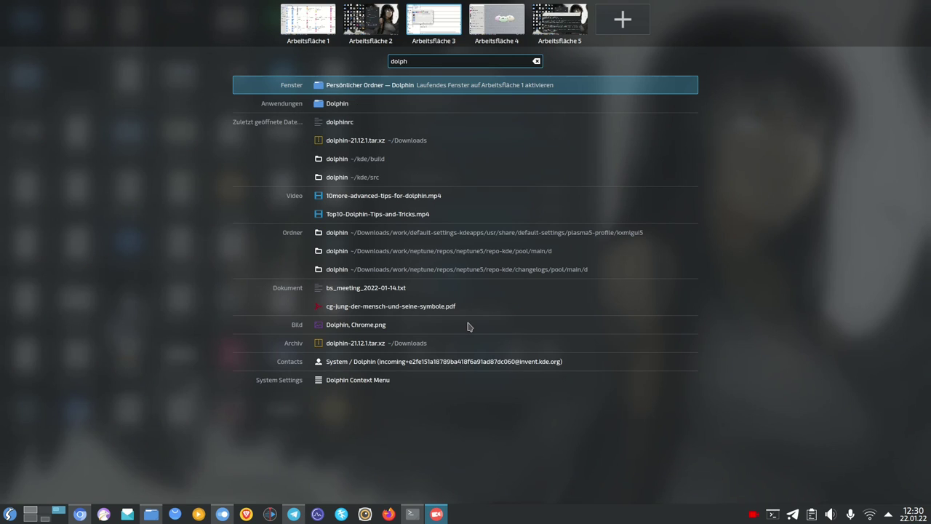
{"action": "left_click", "coordinate": [529, 91]}
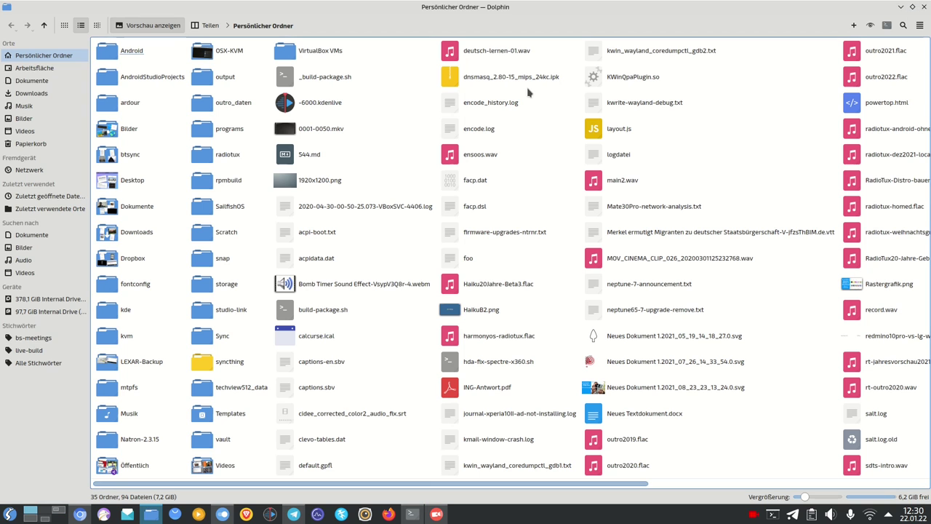
{"action": "key", "text": "super+w"}
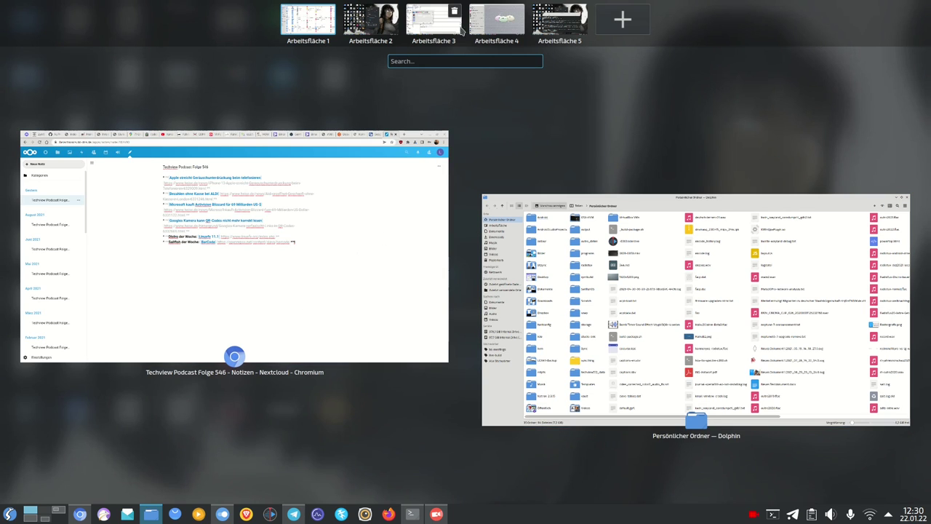
{"action": "left_click", "coordinate": [372, 26]}
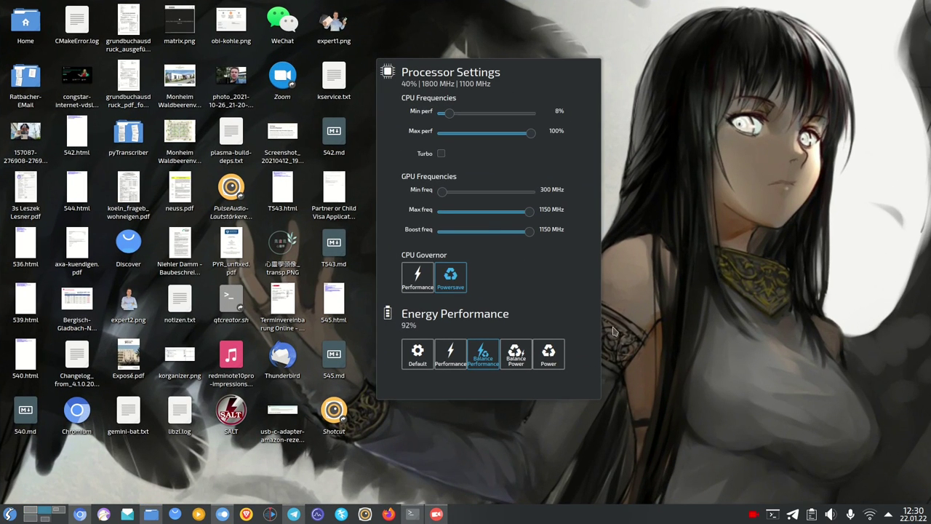